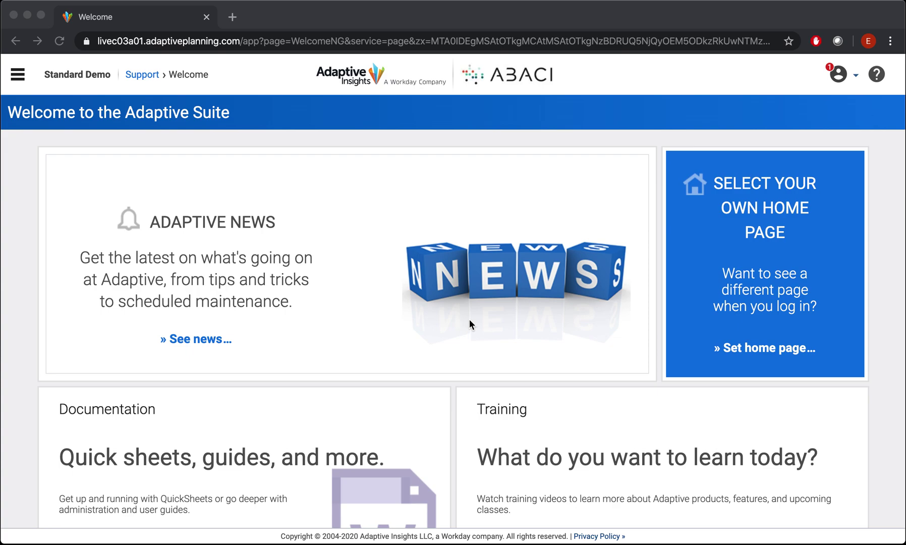
Step: Go to Reports and create a new Matrix report
{"action": "left_click", "coordinate": [18, 78]}
{"action": "left_click", "coordinate": [17, 78]}
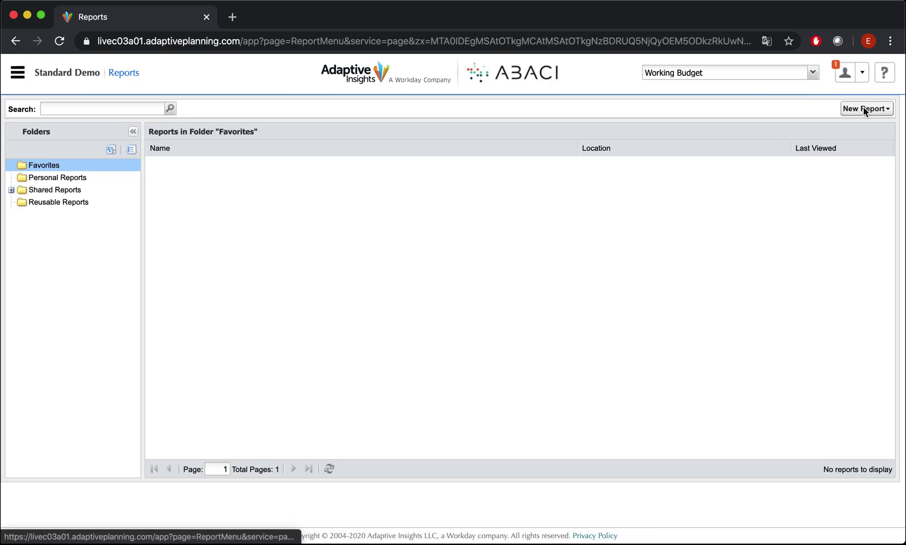
{"action": "left_click", "coordinate": [861, 108]}
{"action": "left_click", "coordinate": [837, 128]}
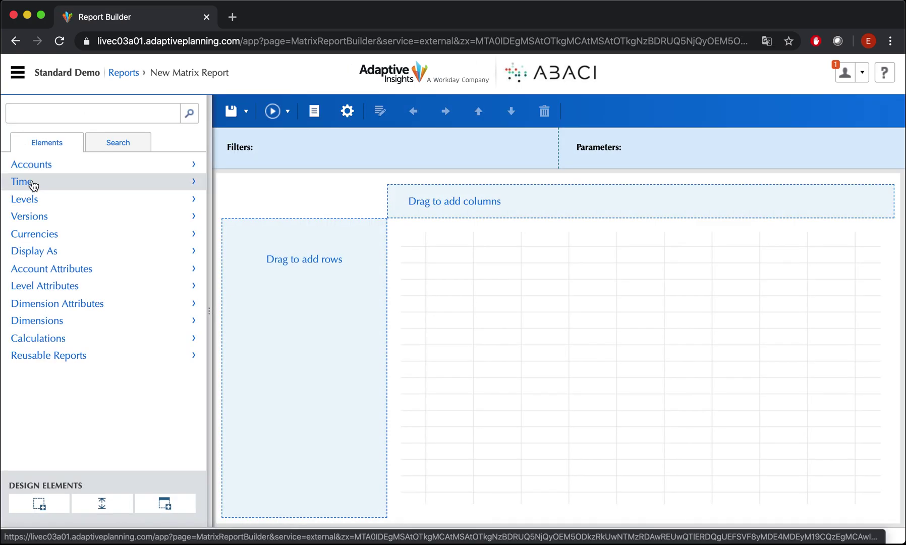
Step: Add GL account rows 4000 Revenue, 5100, 5500, 6000 and 3900 Net Income
{"action": "left_click", "coordinate": [193, 168]}
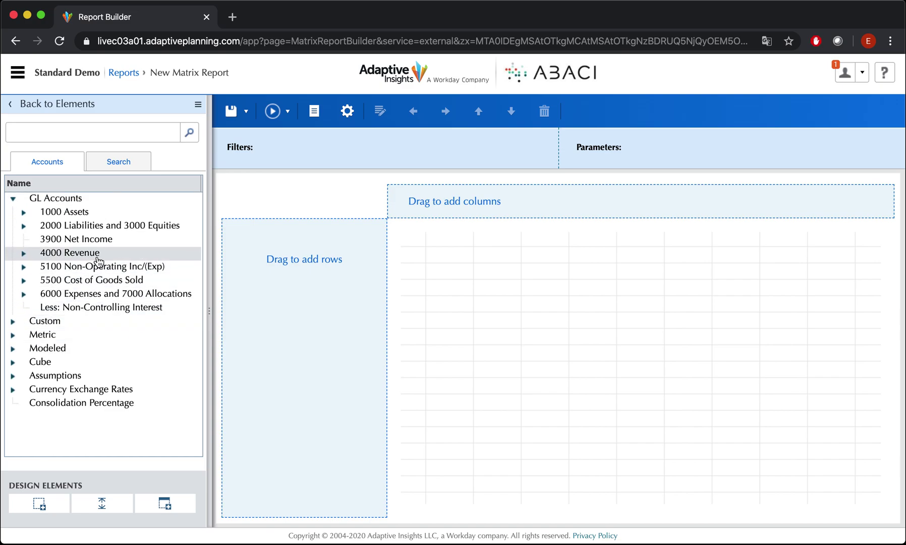
{"action": "left_click_drag", "start_coordinate": [96, 257], "coordinate": [277, 262]}
{"action": "left_click_drag", "start_coordinate": [135, 281], "coordinate": [247, 281]}
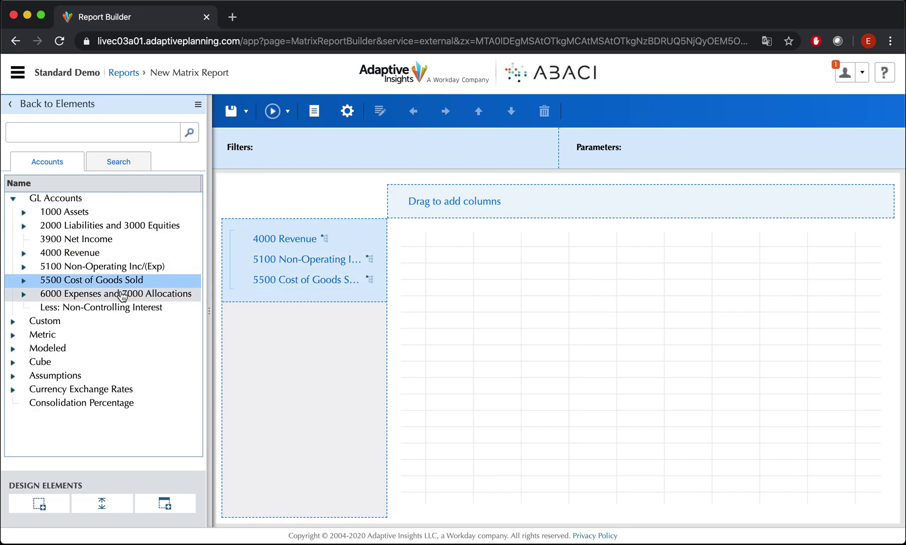
{"action": "left_click_drag", "start_coordinate": [123, 297], "coordinate": [236, 300]}
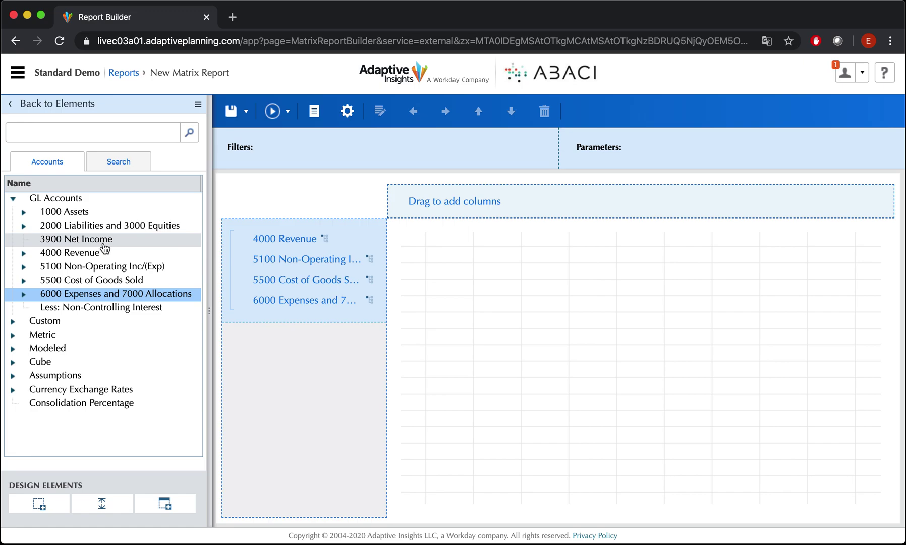
{"action": "left_click_drag", "start_coordinate": [110, 249], "coordinate": [304, 323]}
Step: Give the 3900 Net Income row a #cccccc header and data fill
{"action": "right_click", "coordinate": [304, 324]}
{"action": "left_click", "coordinate": [354, 339]}
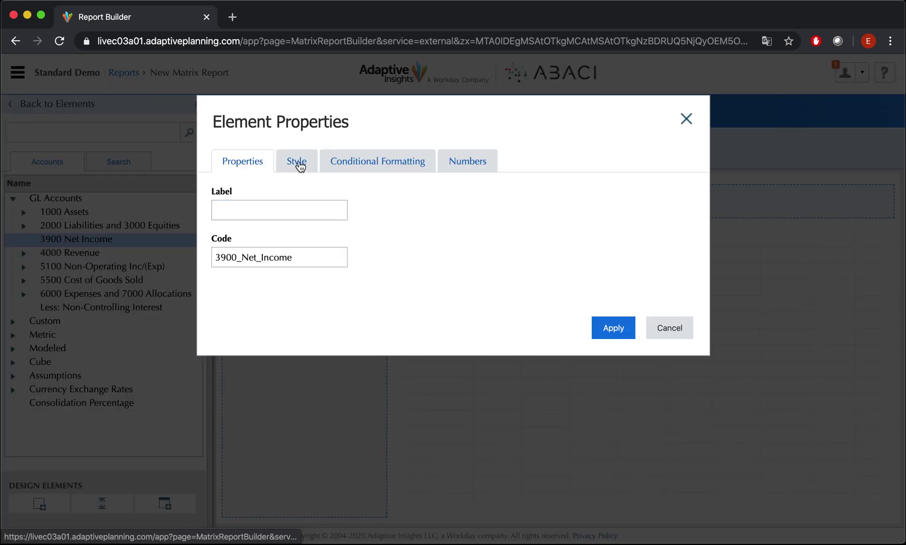
{"action": "left_click", "coordinate": [298, 163]}
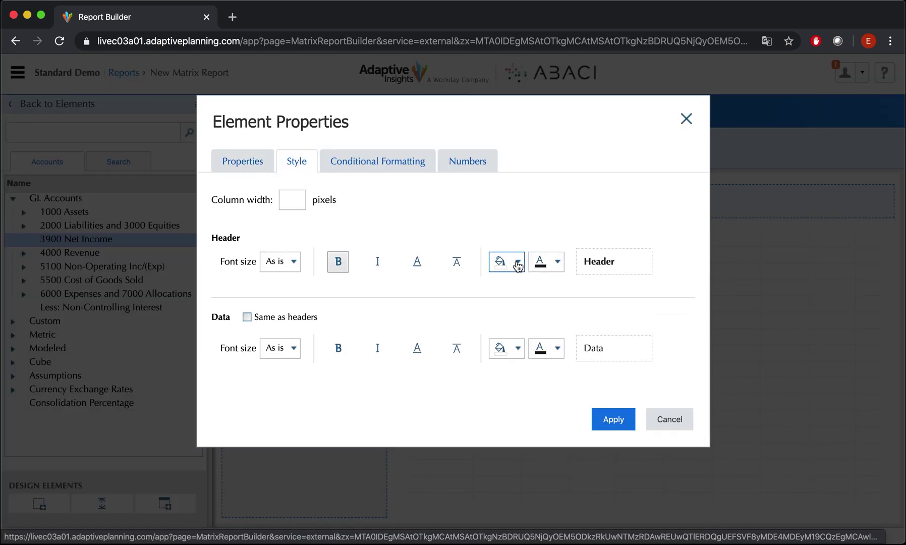
{"action": "left_click", "coordinate": [519, 262]}
{"action": "left_click", "coordinate": [784, 320]}
{"action": "left_click", "coordinate": [717, 474]}
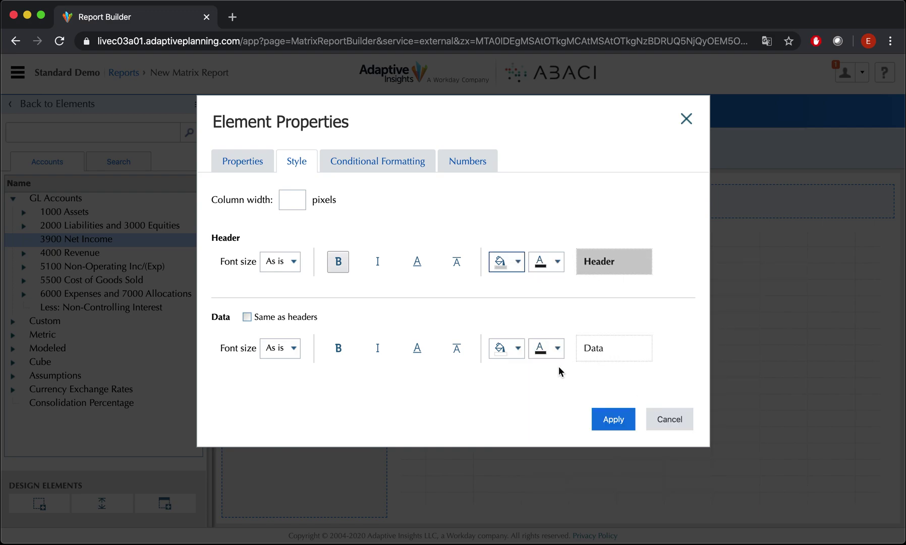
{"action": "left_click", "coordinate": [518, 349]}
{"action": "left_click", "coordinate": [784, 170]}
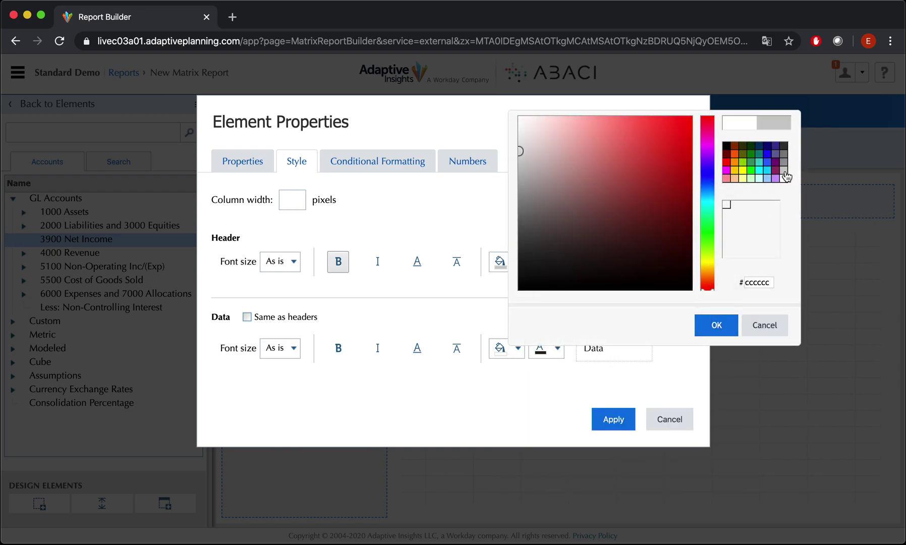
{"action": "left_click", "coordinate": [714, 331]}
{"action": "left_click", "coordinate": [612, 419]}
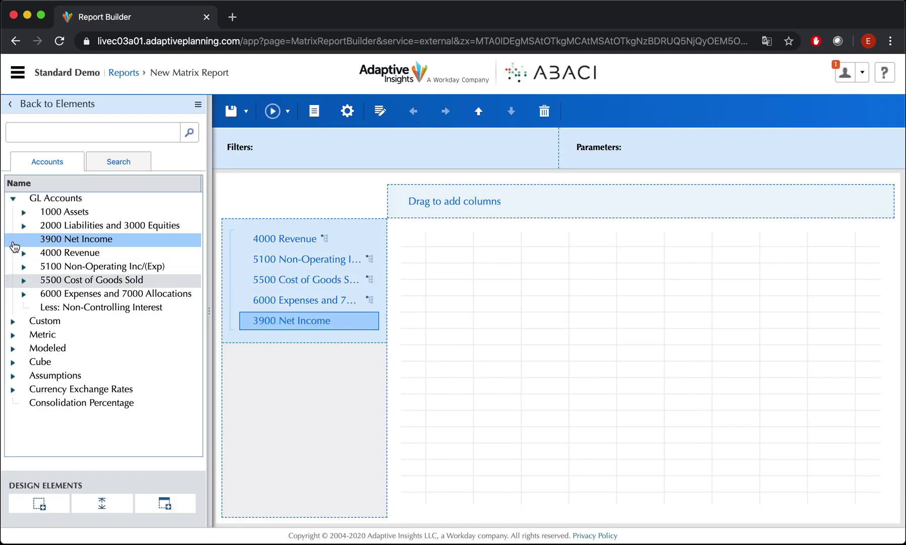
Step: Add the Total Company level as a report filter
{"action": "left_click", "coordinate": [14, 200]}
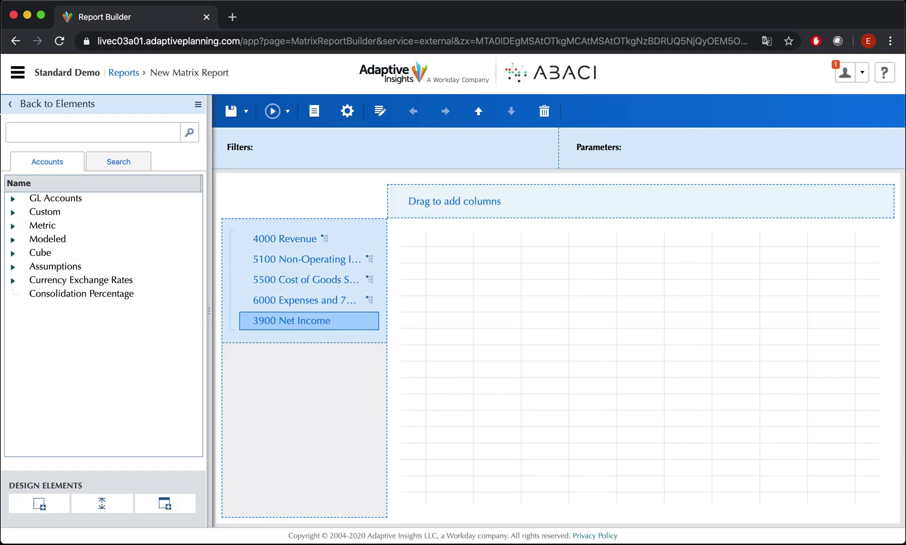
{"action": "left_click", "coordinate": [11, 107]}
{"action": "left_click", "coordinate": [59, 205]}
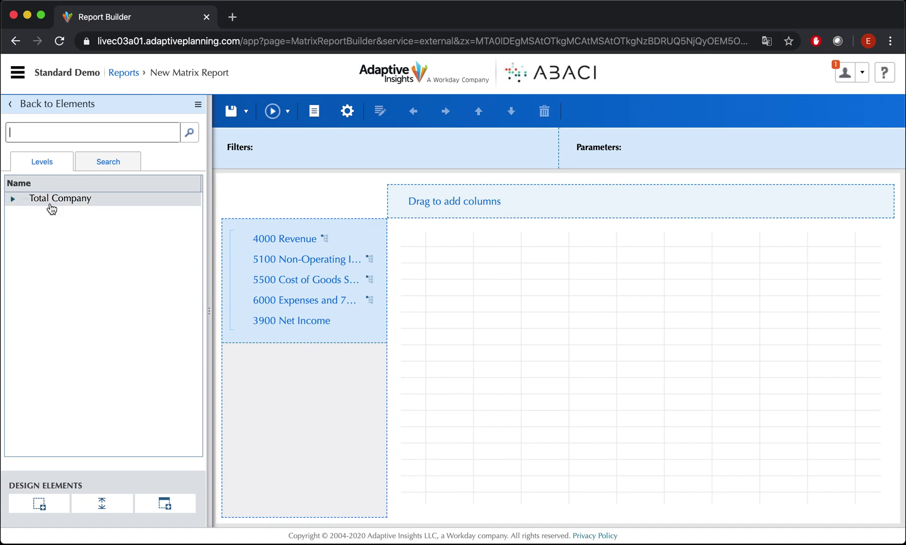
{"action": "left_click_drag", "start_coordinate": [49, 201], "coordinate": [651, 144]}
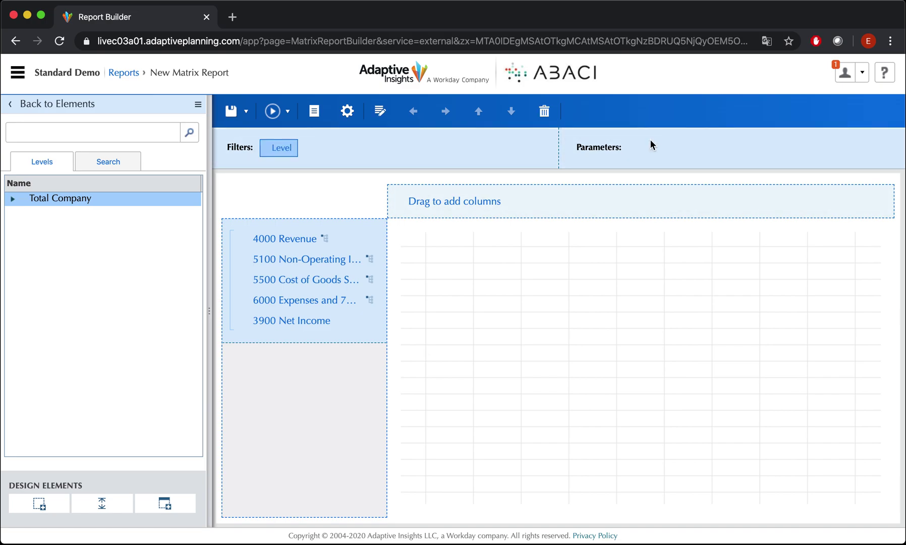
Step: Add Timespan from Time as the report's columns
{"action": "left_click", "coordinate": [11, 105]}
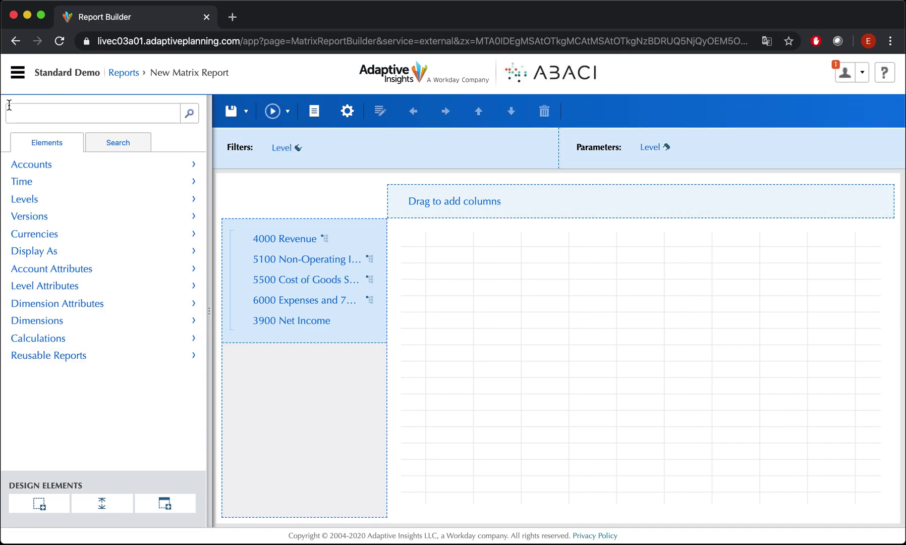
{"action": "left_click", "coordinate": [39, 184]}
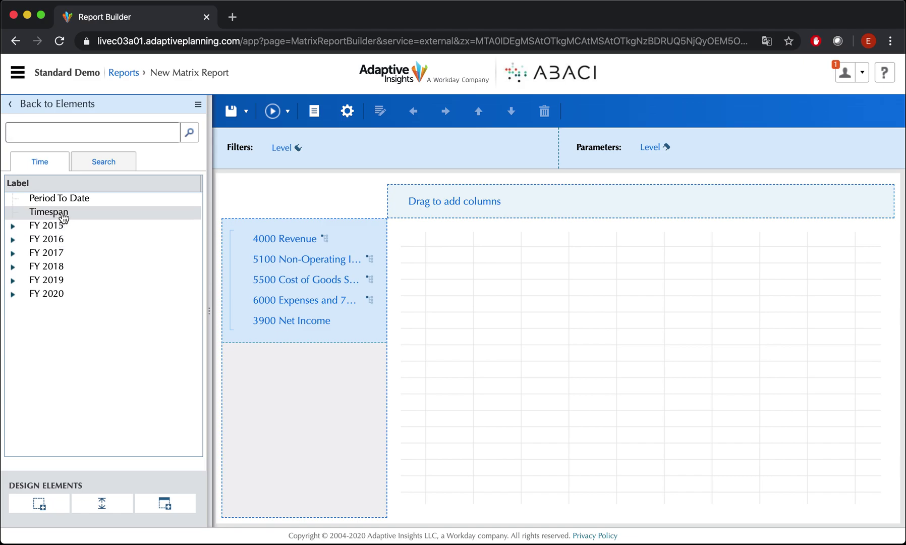
{"action": "left_click_drag", "start_coordinate": [73, 214], "coordinate": [735, 145]}
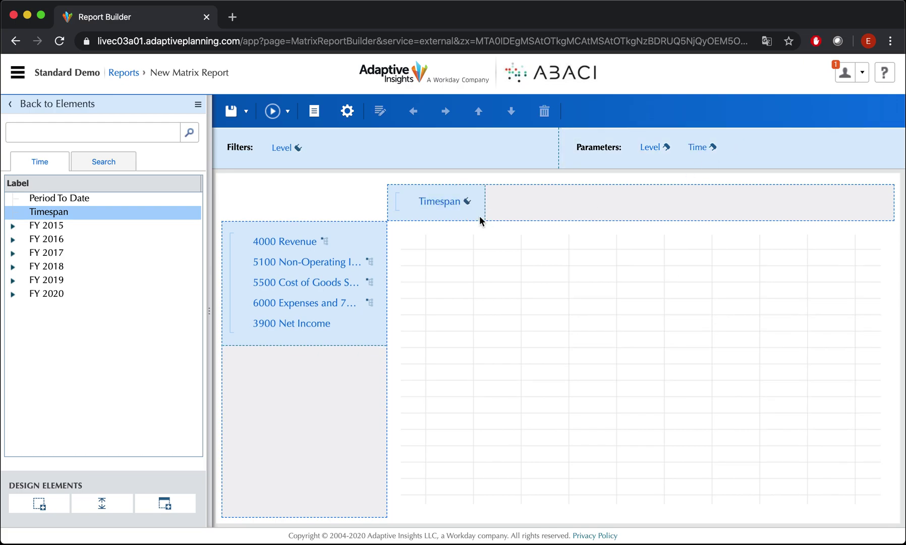
Step: Exclude days and quarters from the Timespan column
{"action": "right_click", "coordinate": [436, 204]}
{"action": "left_click", "coordinate": [457, 215]}
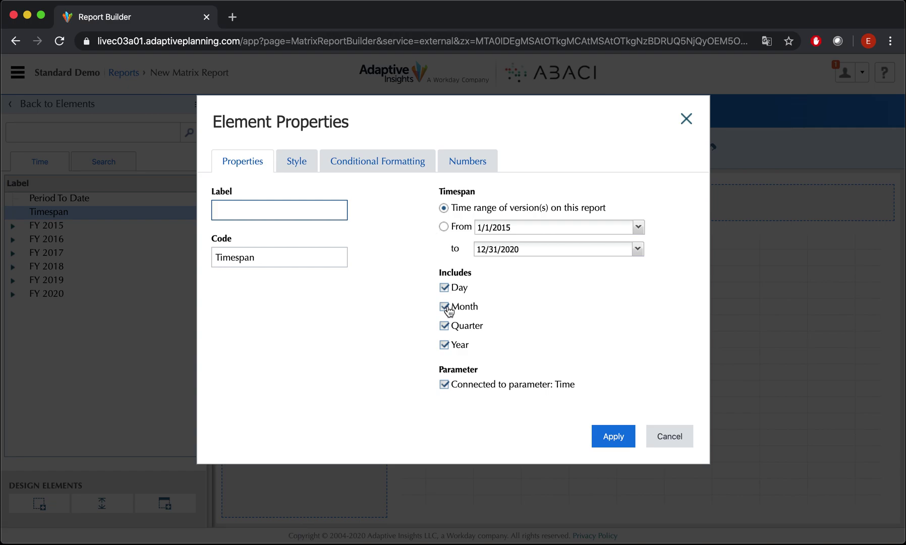
{"action": "left_click", "coordinate": [445, 287]}
{"action": "left_click", "coordinate": [446, 327]}
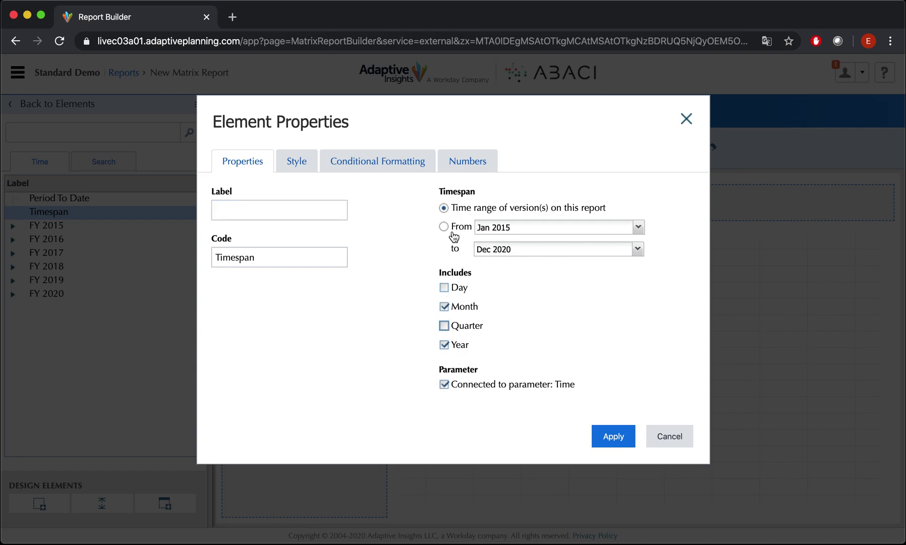
Step: Start the Timespan at Jan 2018 and apply the settings
{"action": "left_click", "coordinate": [640, 228]}
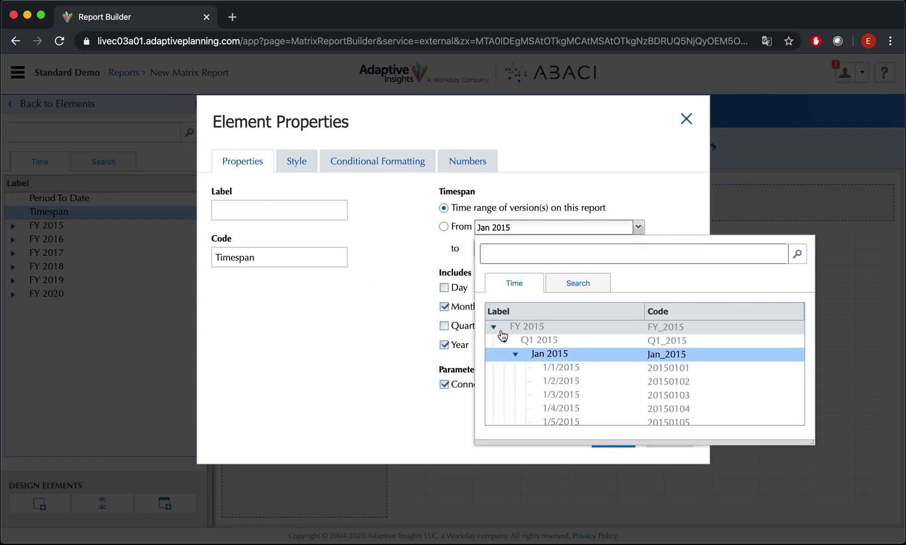
{"action": "left_click", "coordinate": [493, 327]}
{"action": "left_click", "coordinate": [494, 341]}
{"action": "left_click", "coordinate": [494, 341]}
{"action": "left_click", "coordinate": [494, 354]}
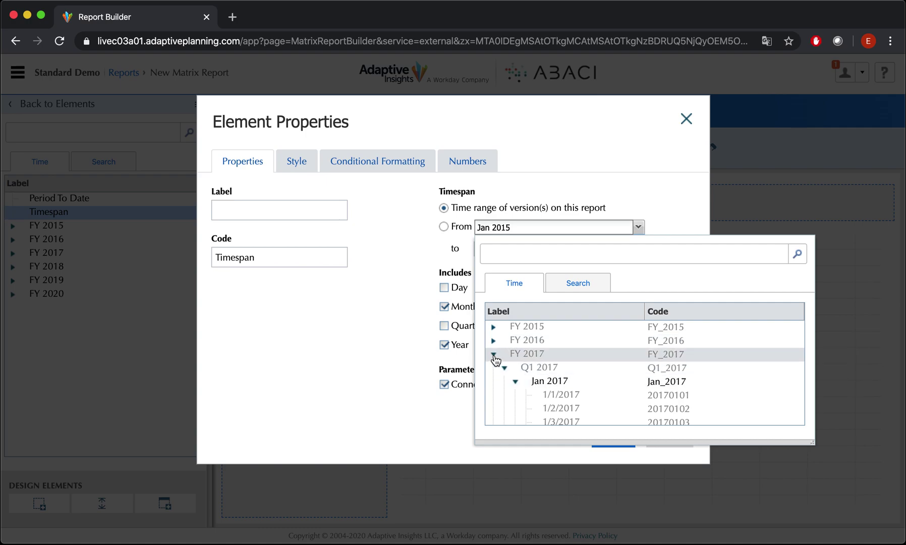
{"action": "left_click", "coordinate": [494, 354]}
{"action": "left_click", "coordinate": [494, 368]}
{"action": "left_click", "coordinate": [543, 398]}
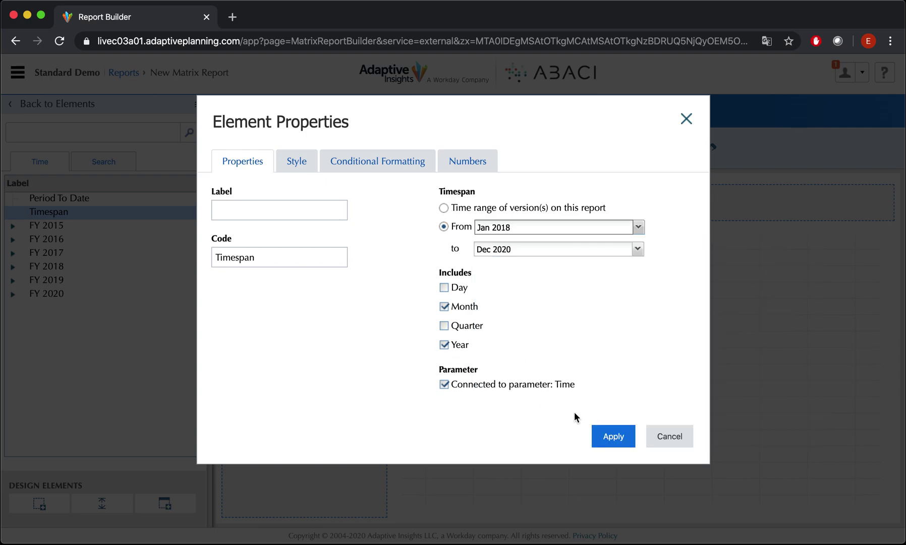
{"action": "left_click", "coordinate": [613, 441]}
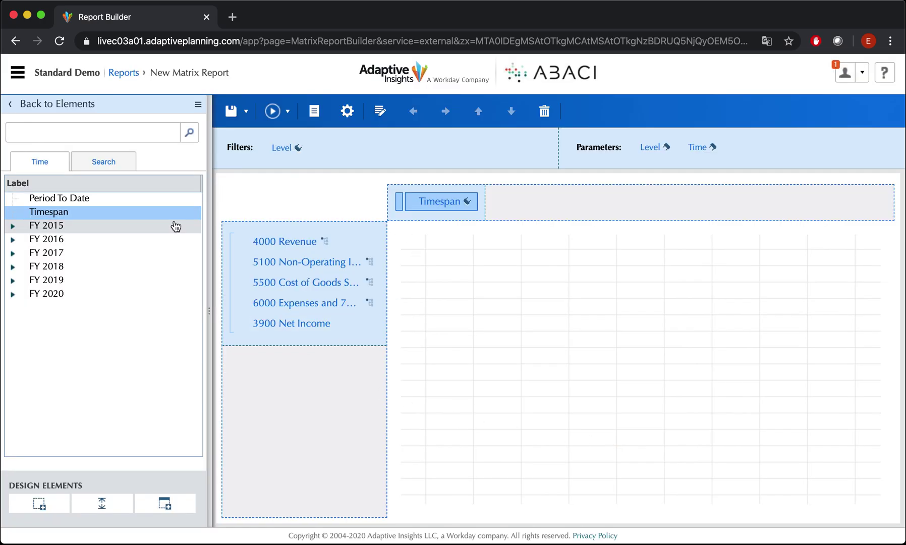
Step: Add Actuals, Working Budget and a second Actuals version column under Timespan
{"action": "left_click", "coordinate": [14, 103]}
{"action": "left_click", "coordinate": [73, 220]}
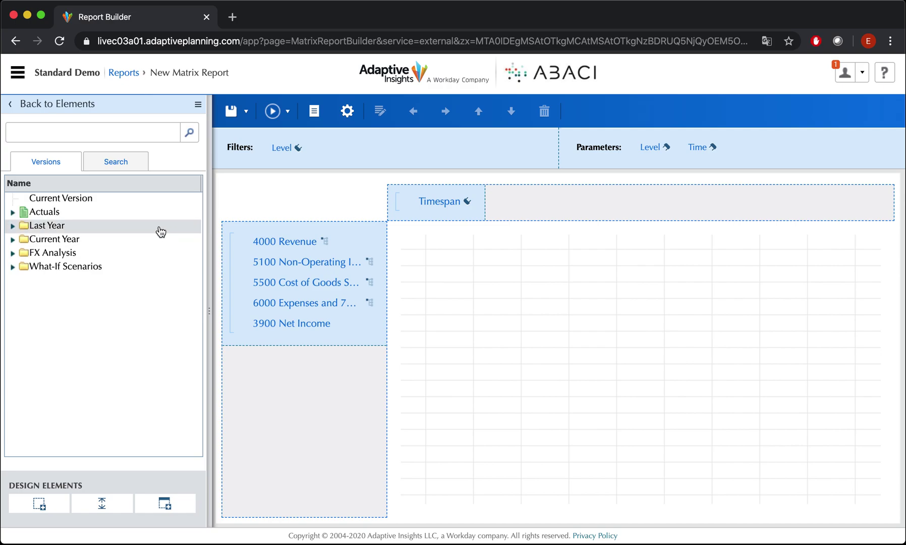
{"action": "left_click", "coordinate": [112, 217]}
{"action": "left_click_drag", "start_coordinate": [112, 218], "coordinate": [429, 222]}
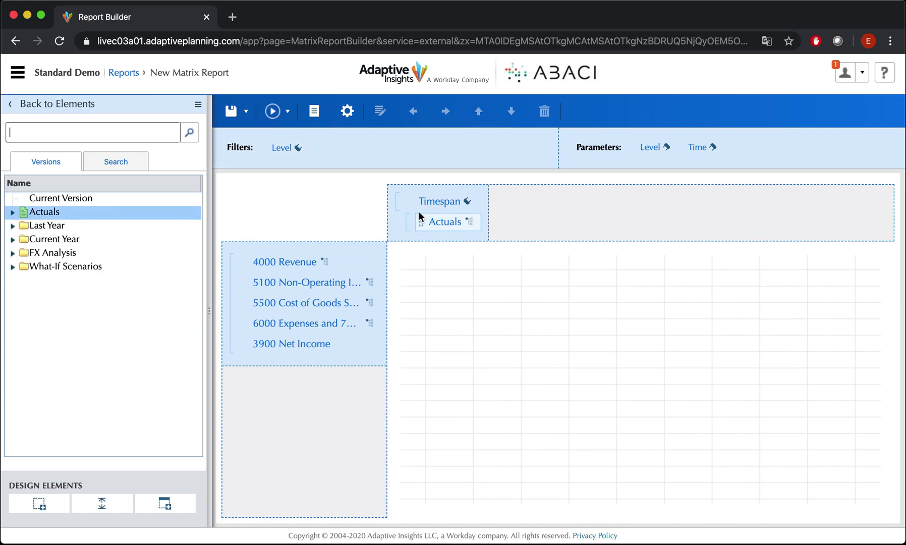
{"action": "left_click", "coordinate": [12, 239]}
{"action": "left_click_drag", "start_coordinate": [51, 282], "coordinate": [477, 232]}
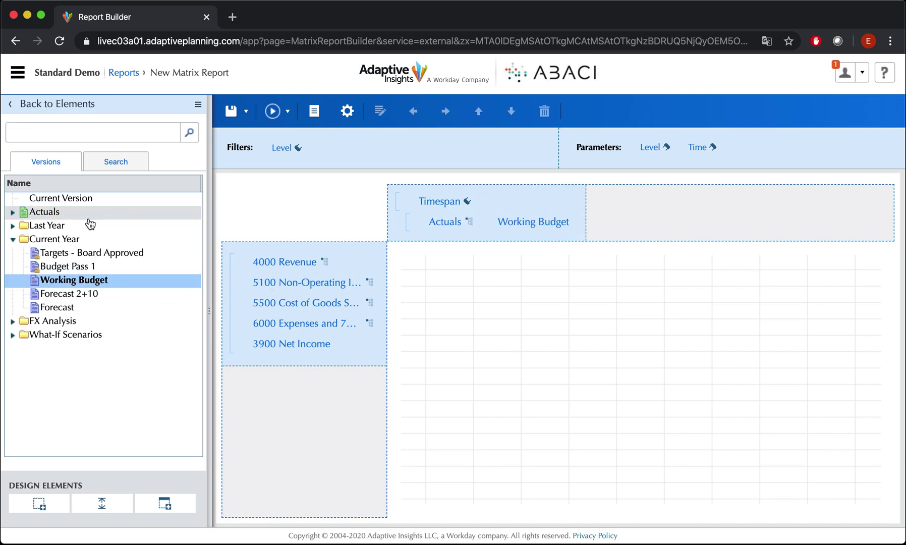
{"action": "left_click_drag", "start_coordinate": [56, 213], "coordinate": [610, 219]}
Step: Set the second Actuals column's version to Year stratum, offset 1 backward
{"action": "right_click", "coordinate": [610, 220]}
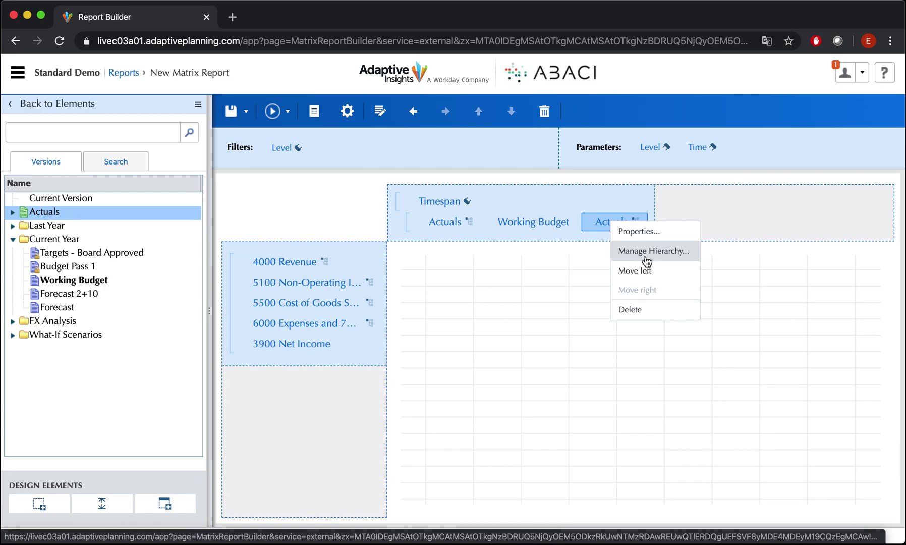
{"action": "left_click", "coordinate": [641, 232]}
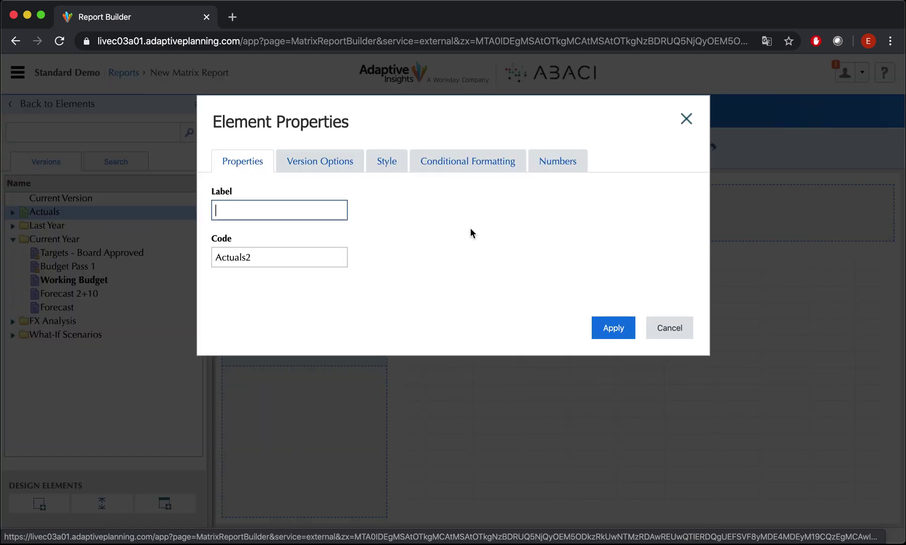
{"action": "left_click", "coordinate": [323, 166]}
{"action": "left_click", "coordinate": [359, 202]}
{"action": "left_click", "coordinate": [354, 273]}
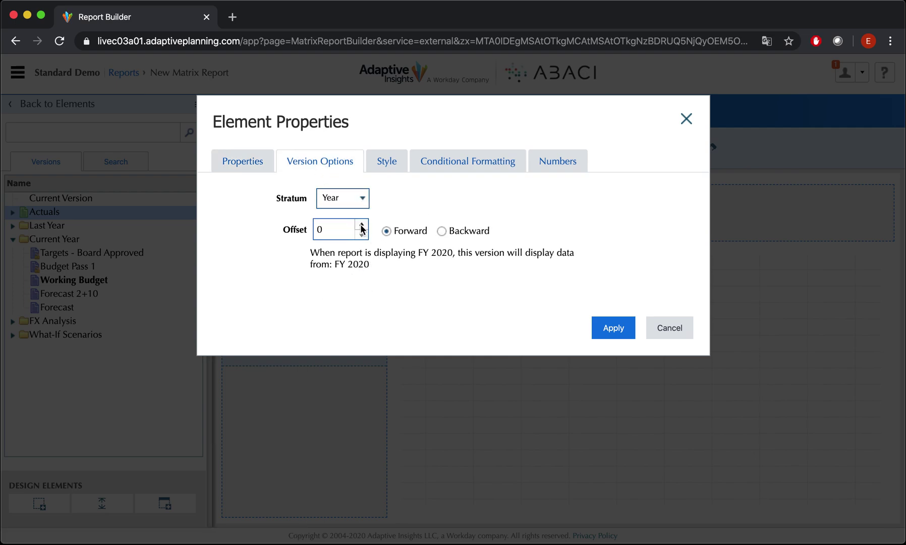
{"action": "left_click", "coordinate": [362, 224]}
{"action": "left_click", "coordinate": [442, 231]}
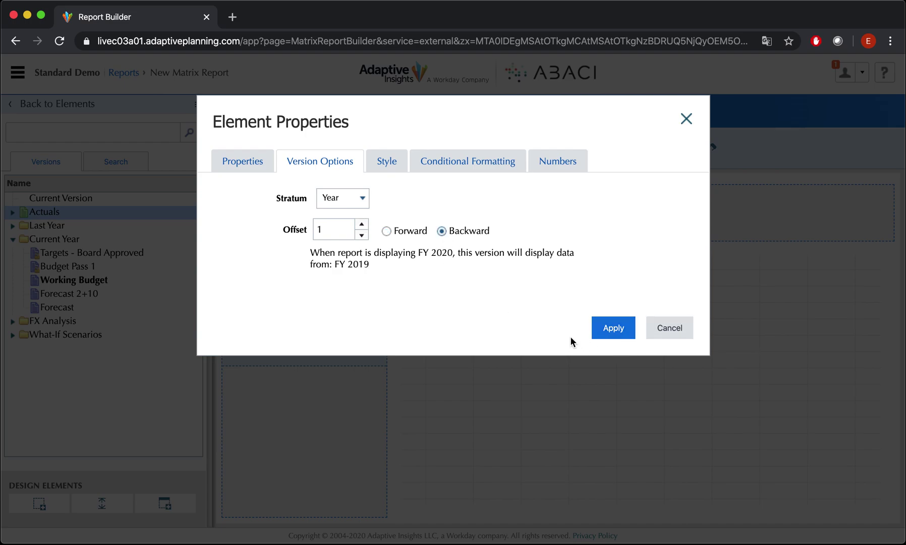
{"action": "left_click", "coordinate": [614, 328]}
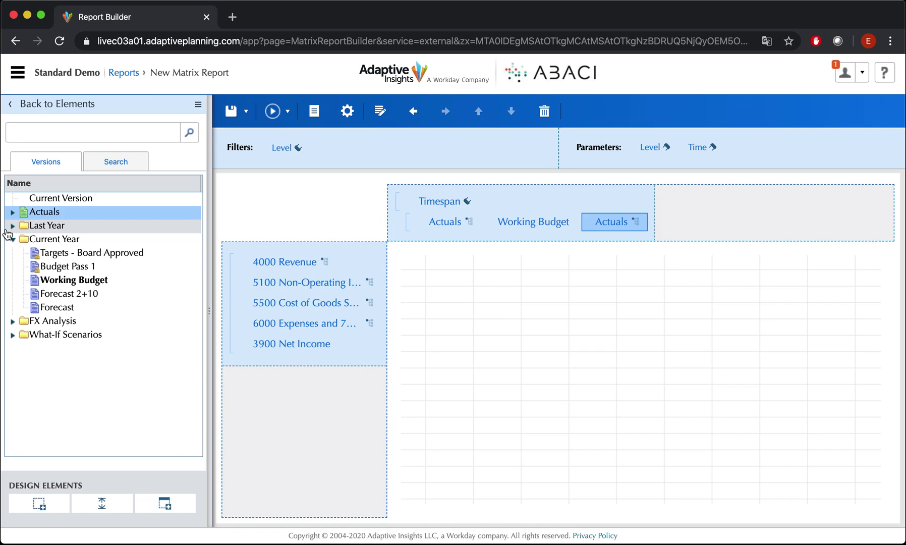
Step: Insert Difference calculation columns after Working Budget and at the end
{"action": "left_click", "coordinate": [12, 239]}
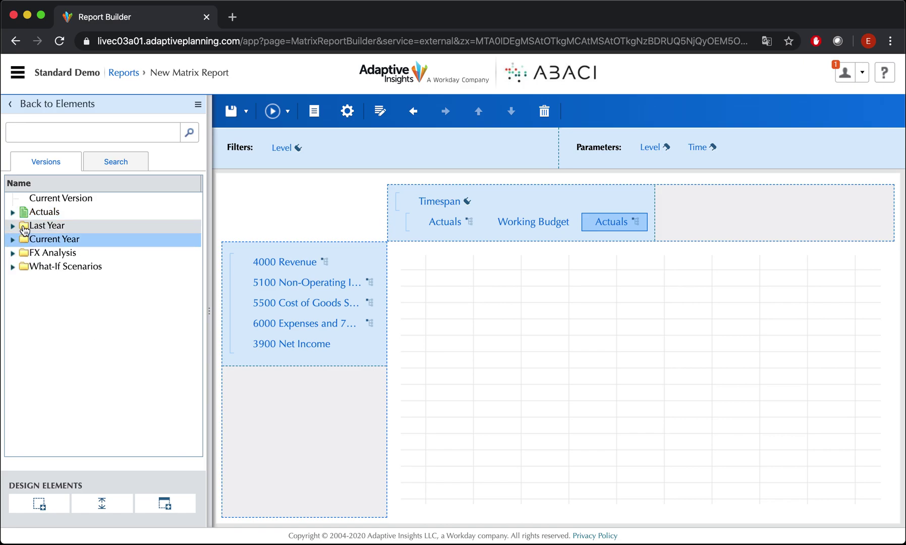
{"action": "left_click", "coordinate": [9, 104]}
{"action": "left_click", "coordinate": [50, 338]}
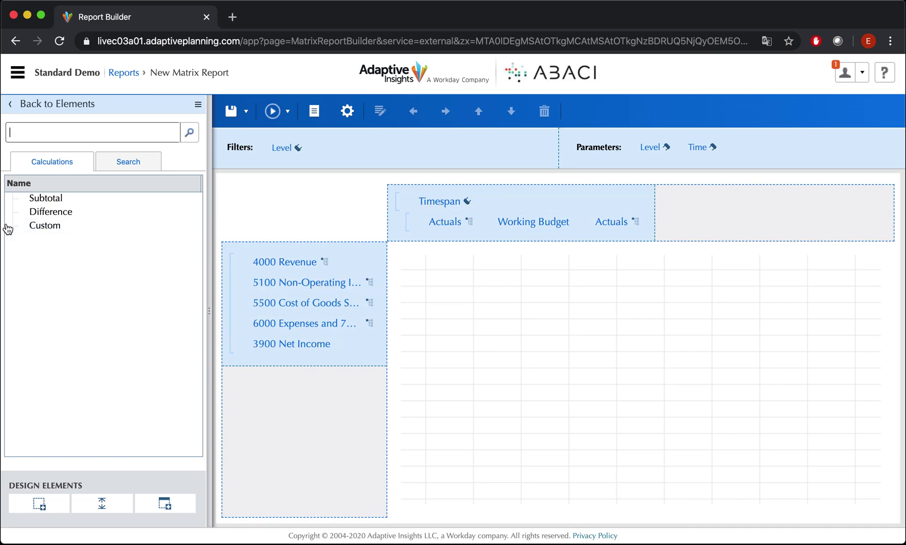
{"action": "left_click_drag", "start_coordinate": [63, 216], "coordinate": [588, 225]}
{"action": "left_click_drag", "start_coordinate": [62, 218], "coordinate": [874, 225]}
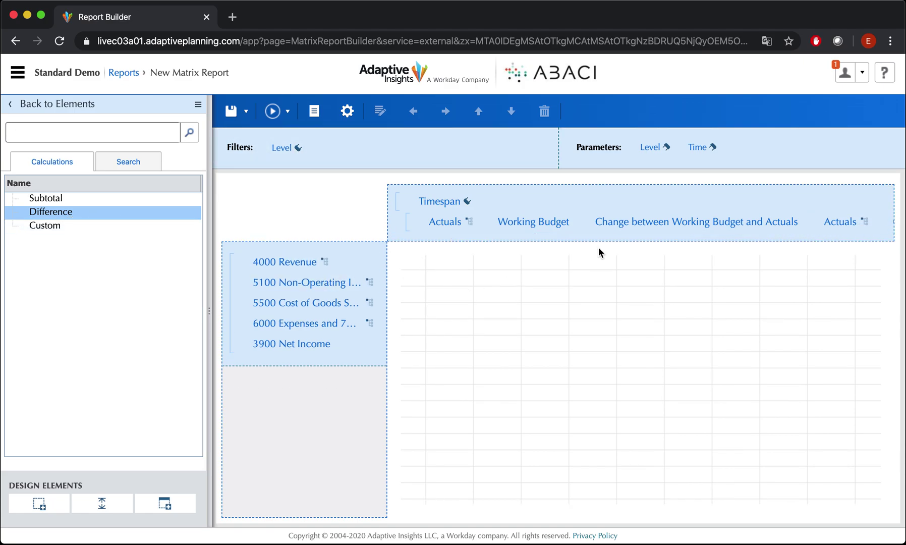
Step: Label the budget difference column 'Variance'
{"action": "right_click", "coordinate": [649, 225]}
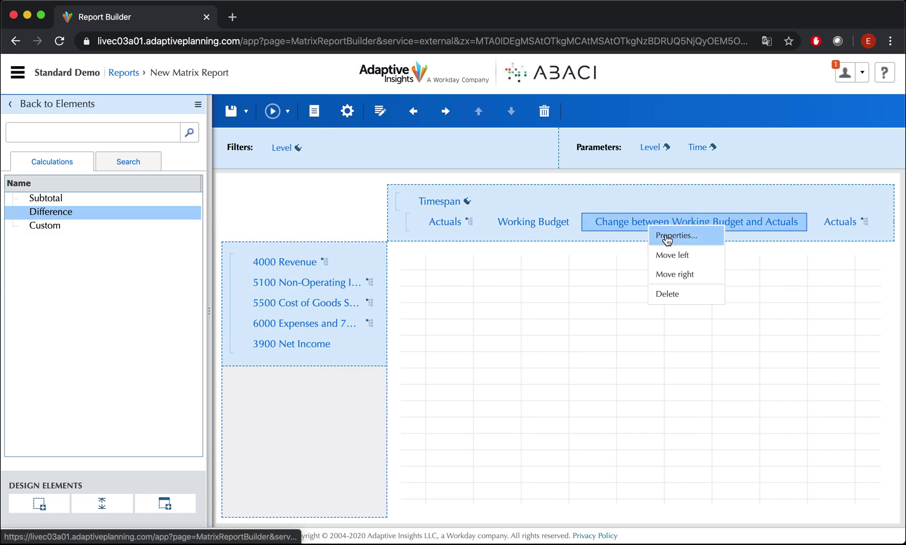
{"action": "left_click", "coordinate": [668, 236]}
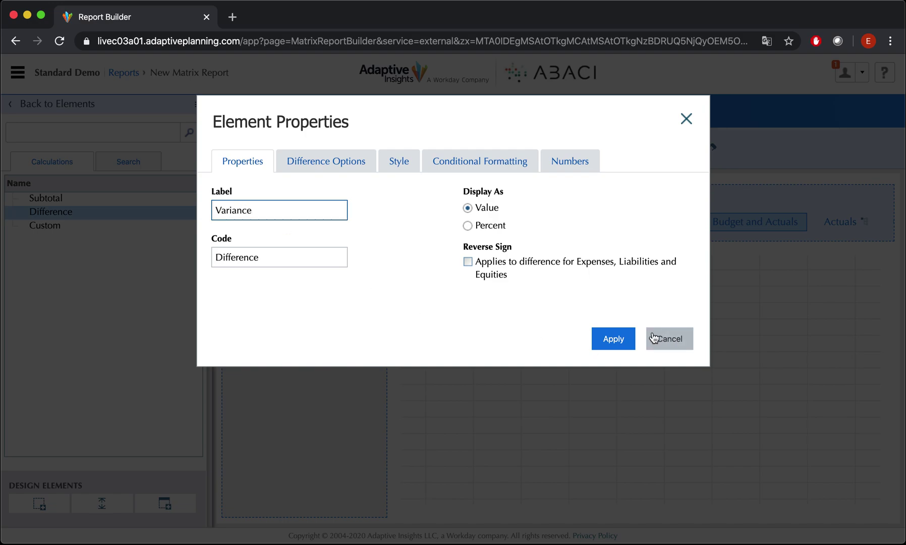
{"action": "left_click", "coordinate": [619, 344]}
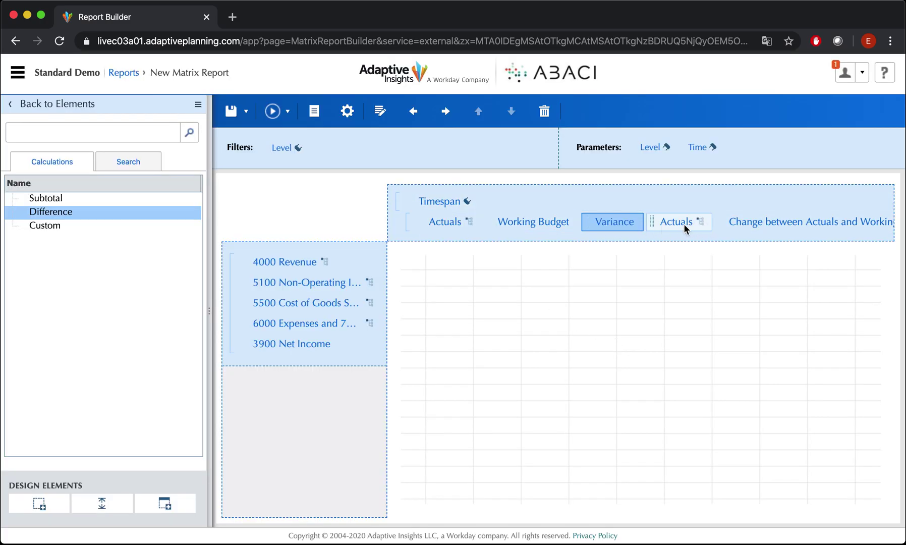
Step: Rename the second Actuals column to 'PY'
{"action": "right_click", "coordinate": [676, 223]}
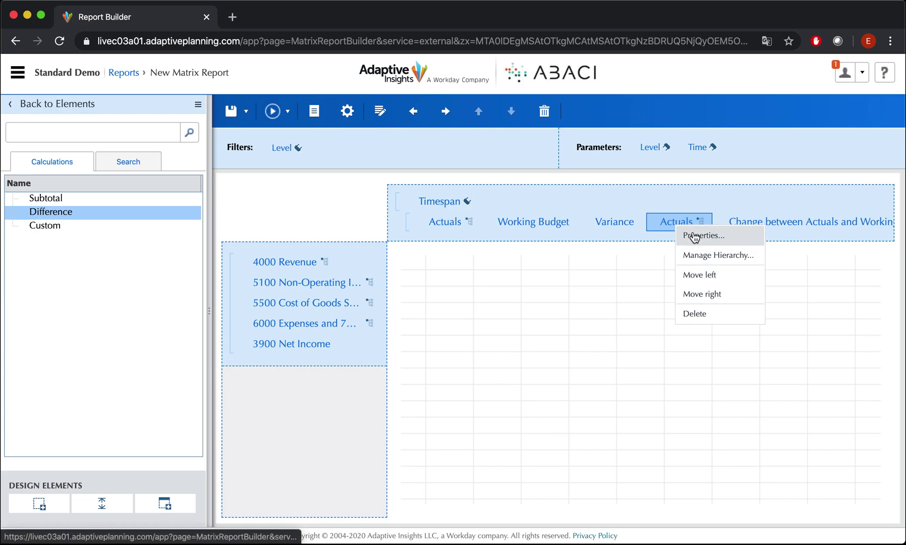
{"action": "left_click", "coordinate": [696, 235]}
{"action": "type", "text": "PY"}
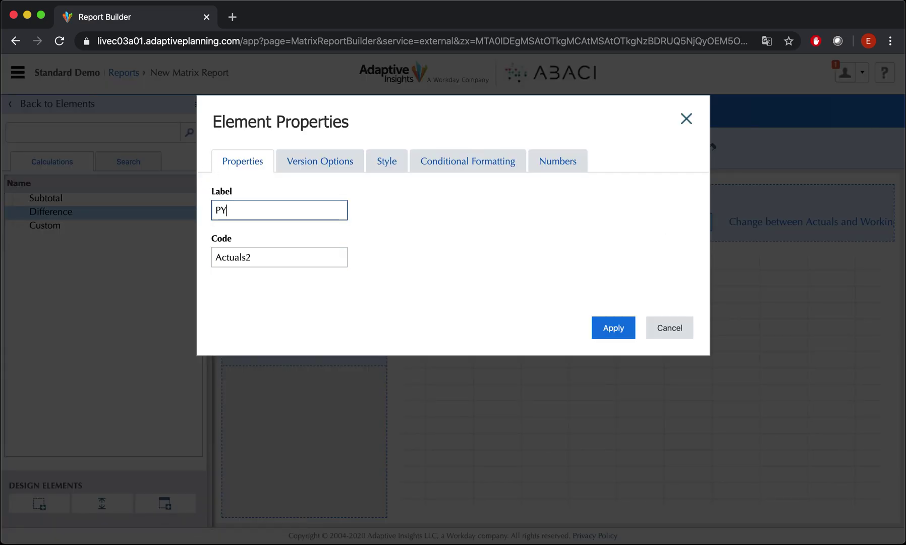
{"action": "left_click", "coordinate": [609, 334]}
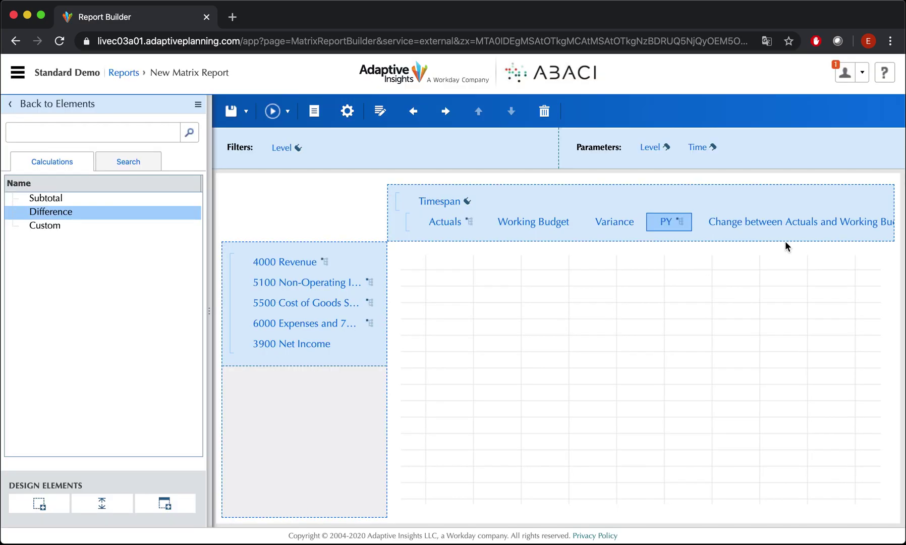
Step: Label the last Difference column 'PY Variance', subtracting Actuals with Year stratum
{"action": "right_click", "coordinate": [753, 221]}
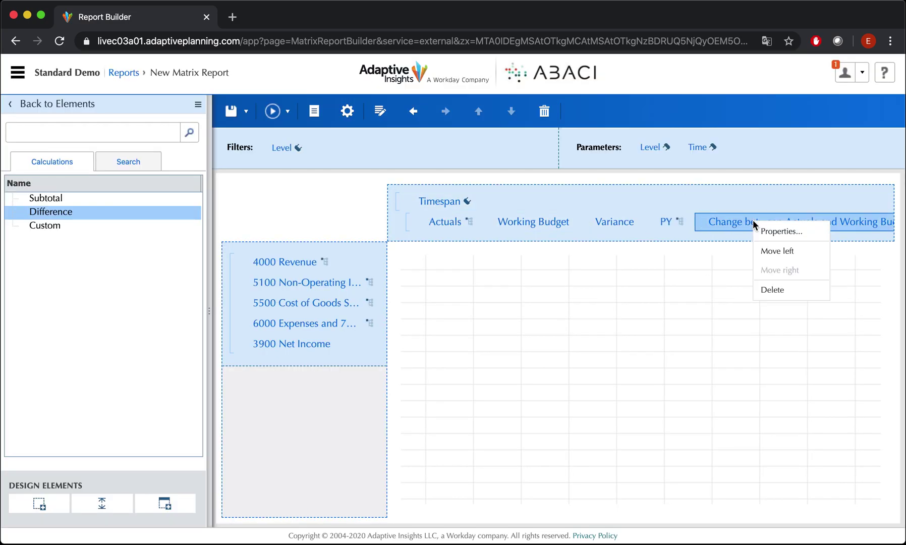
{"action": "left_click", "coordinate": [777, 233]}
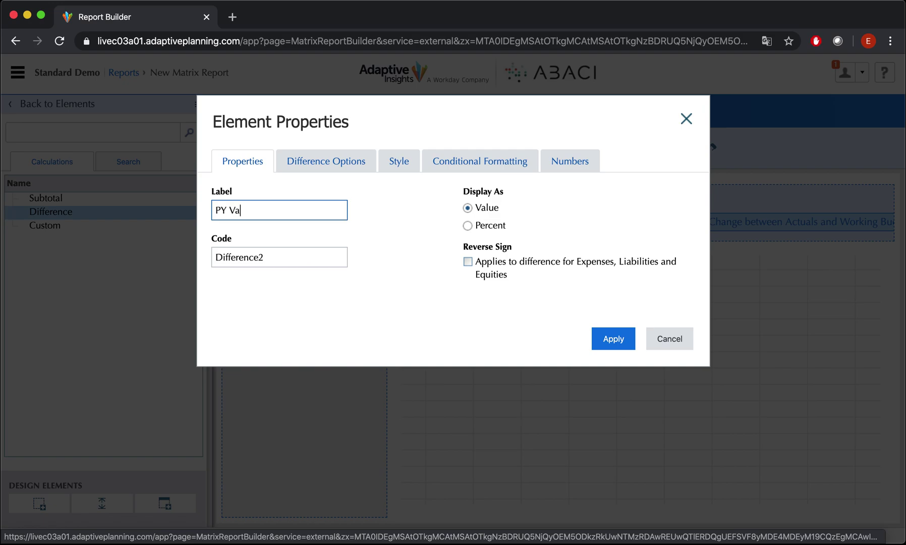
{"action": "left_click", "coordinate": [326, 163]}
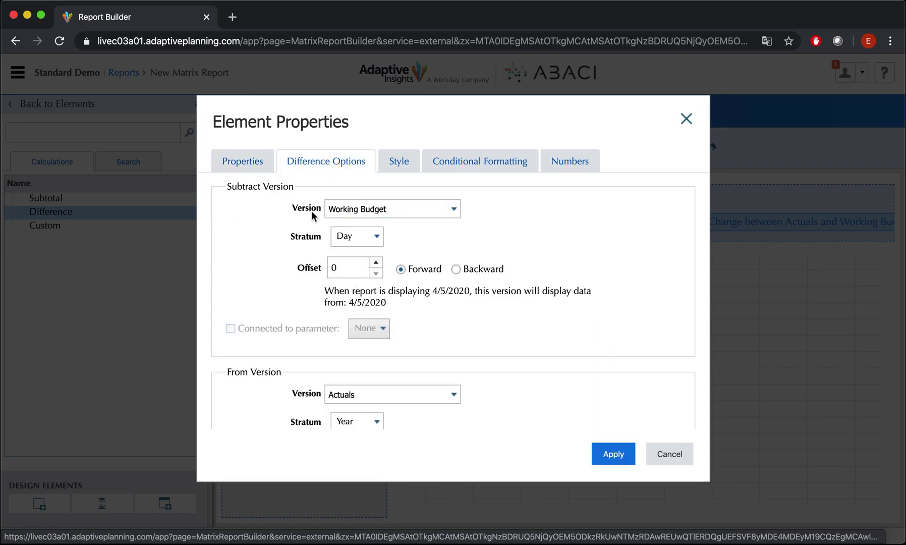
{"action": "left_click", "coordinate": [442, 206]}
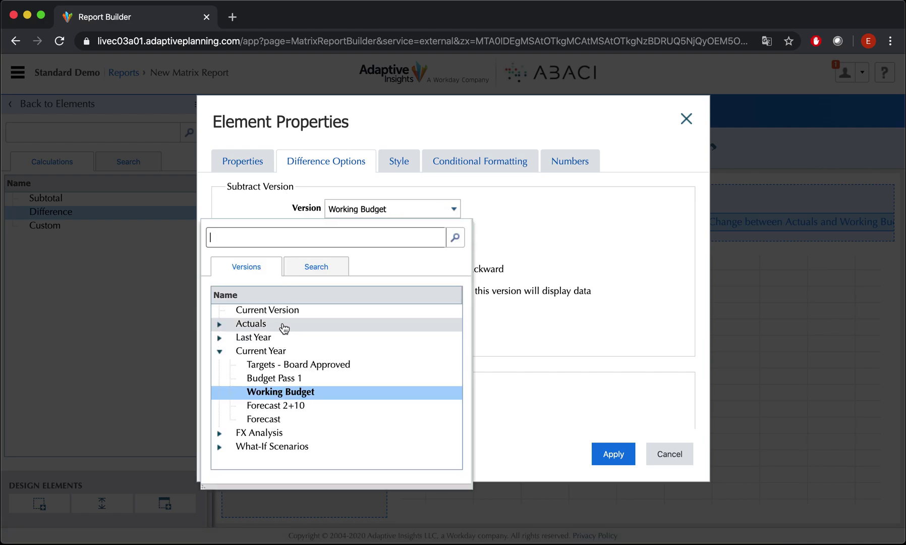
{"action": "left_click", "coordinate": [283, 326]}
{"action": "left_click", "coordinate": [373, 244]}
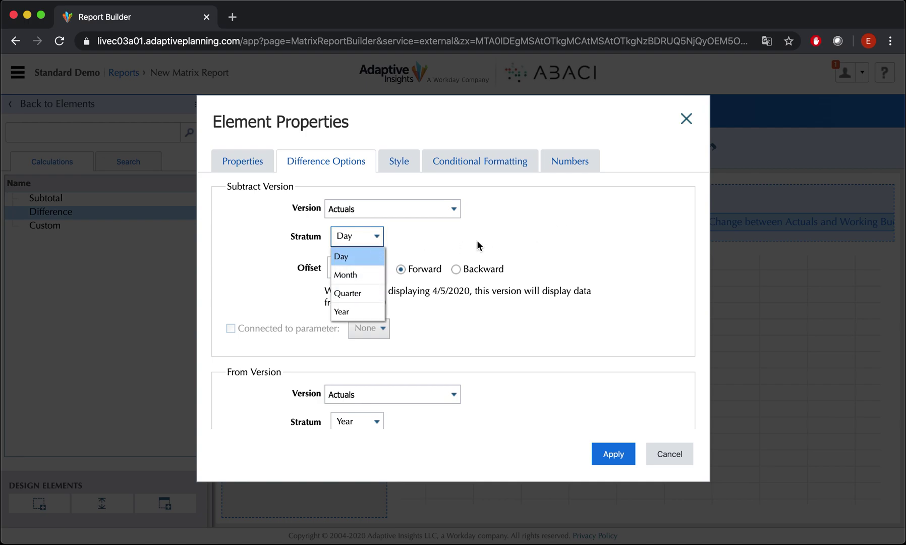
{"action": "left_click", "coordinate": [356, 314]}
{"action": "scroll", "coordinate": [392, 294], "scroll_direction": "down", "scroll_amount": 4}
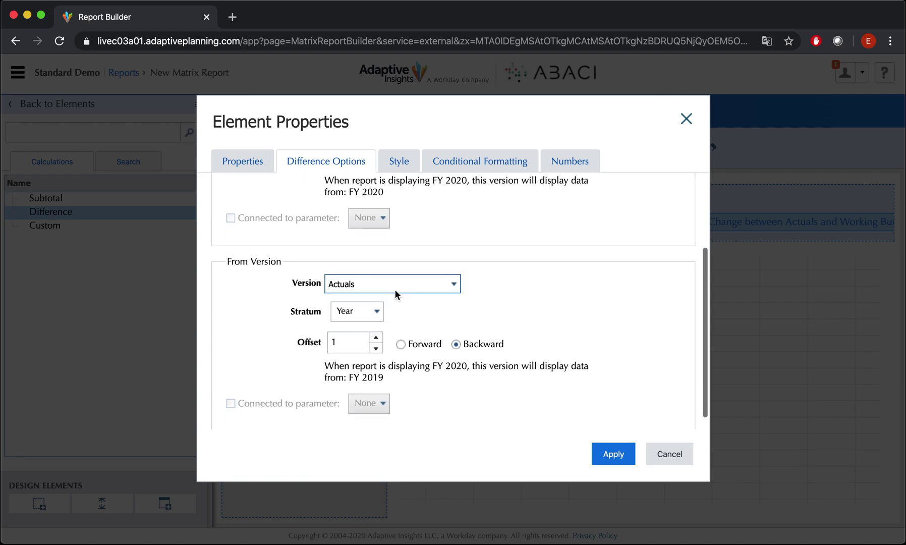
{"action": "scroll", "coordinate": [397, 297], "scroll_direction": "up", "scroll_amount": 3}
{"action": "scroll", "coordinate": [396, 299], "scroll_direction": "up", "scroll_amount": 1}
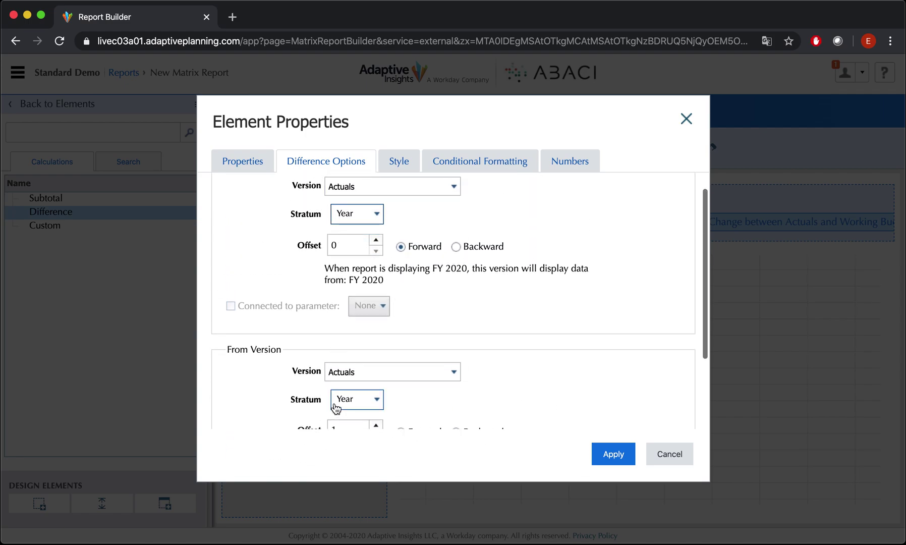
{"action": "scroll", "coordinate": [292, 398], "scroll_direction": "down", "scroll_amount": 3}
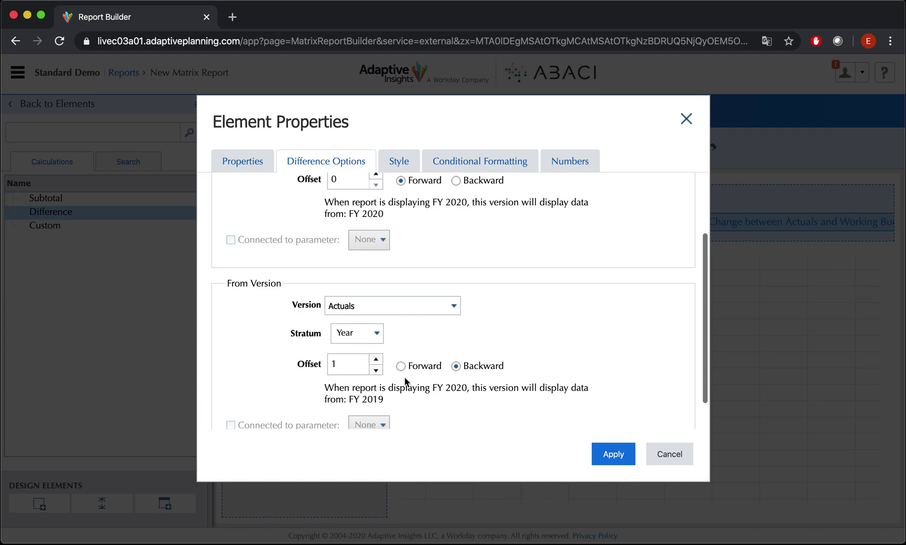
{"action": "scroll", "coordinate": [498, 409], "scroll_direction": "up", "scroll_amount": 3}
{"action": "scroll", "coordinate": [510, 421], "scroll_direction": "down", "scroll_amount": 4}
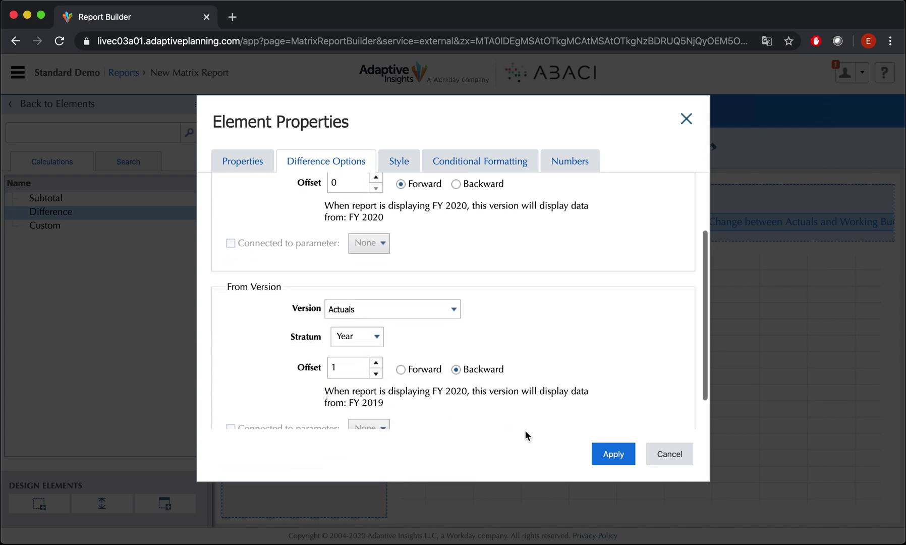
{"action": "left_click", "coordinate": [621, 460]}
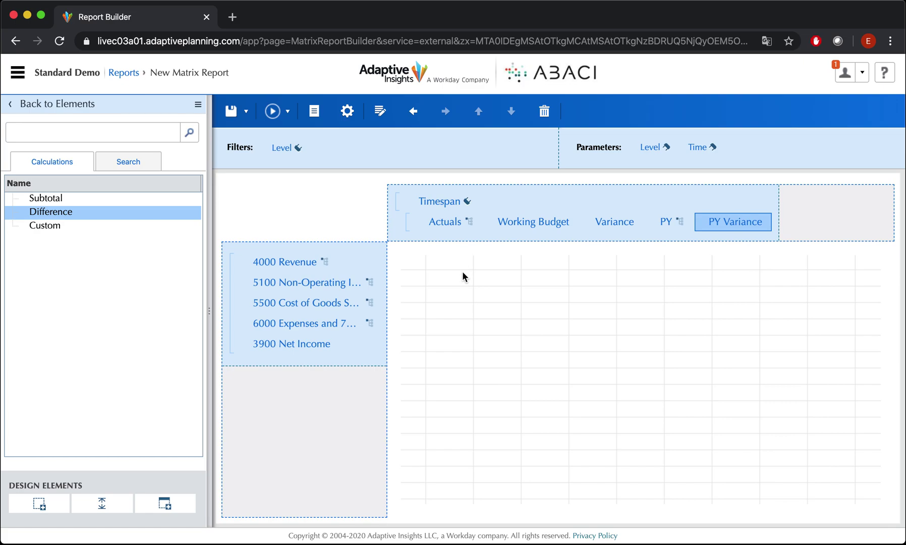
Step: Run the report, set the period end to Jan 2018, and rerun it
{"action": "left_click", "coordinate": [271, 120]}
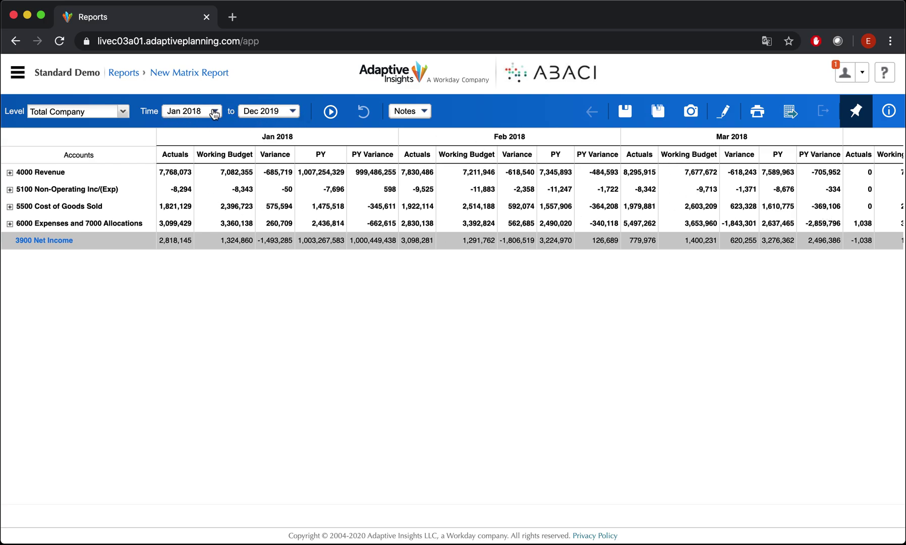
{"action": "left_click", "coordinate": [293, 112]}
{"action": "scroll", "coordinate": [299, 199], "scroll_direction": "up", "scroll_amount": 6}
{"action": "scroll", "coordinate": [300, 200], "scroll_direction": "up", "scroll_amount": 10}
{"action": "scroll", "coordinate": [300, 201], "scroll_direction": "up", "scroll_amount": 2}
{"action": "scroll", "coordinate": [297, 202], "scroll_direction": "down", "scroll_amount": 2}
{"action": "left_click", "coordinate": [296, 212]}
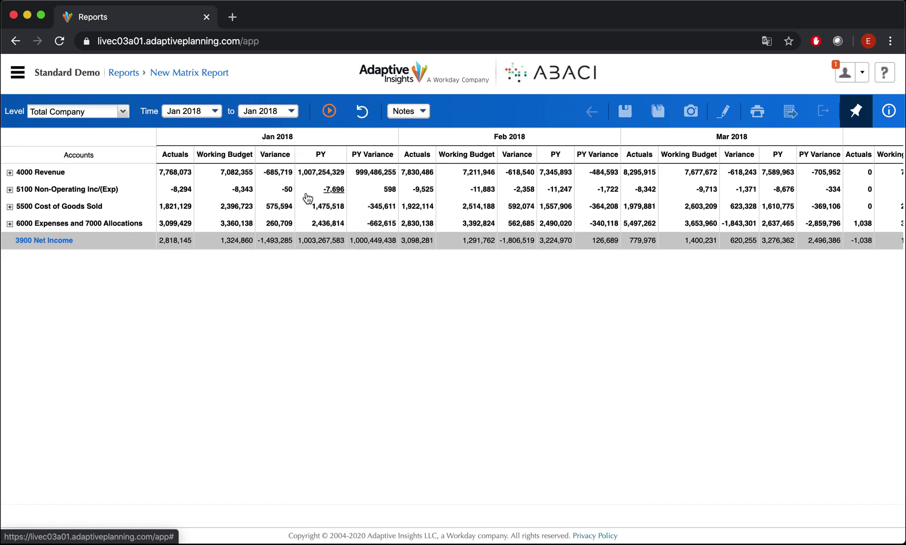
{"action": "left_click", "coordinate": [329, 110]}
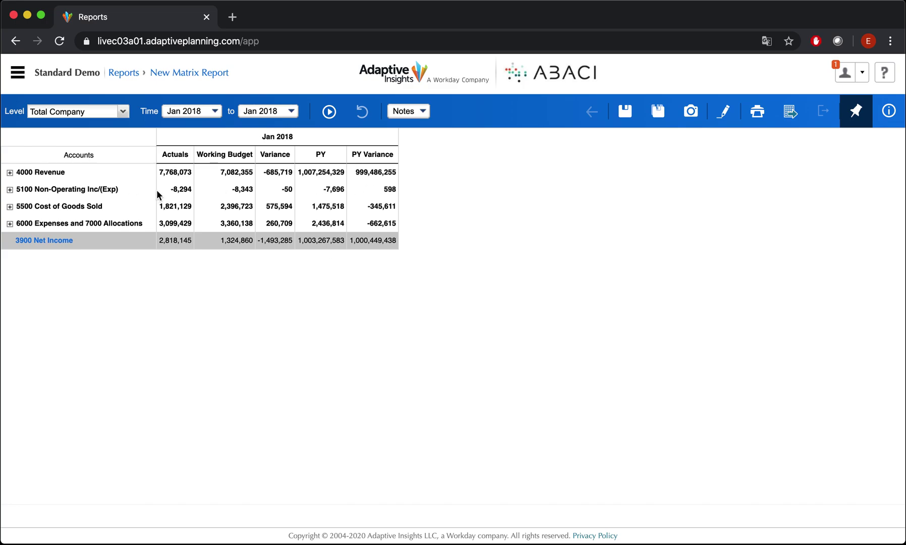
{"action": "left_click", "coordinate": [122, 112]}
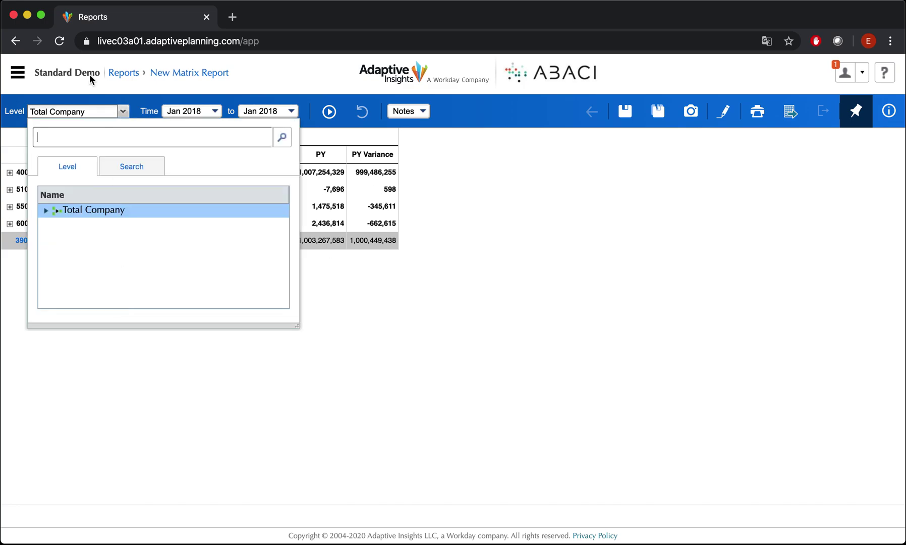
{"action": "left_click", "coordinate": [46, 211]}
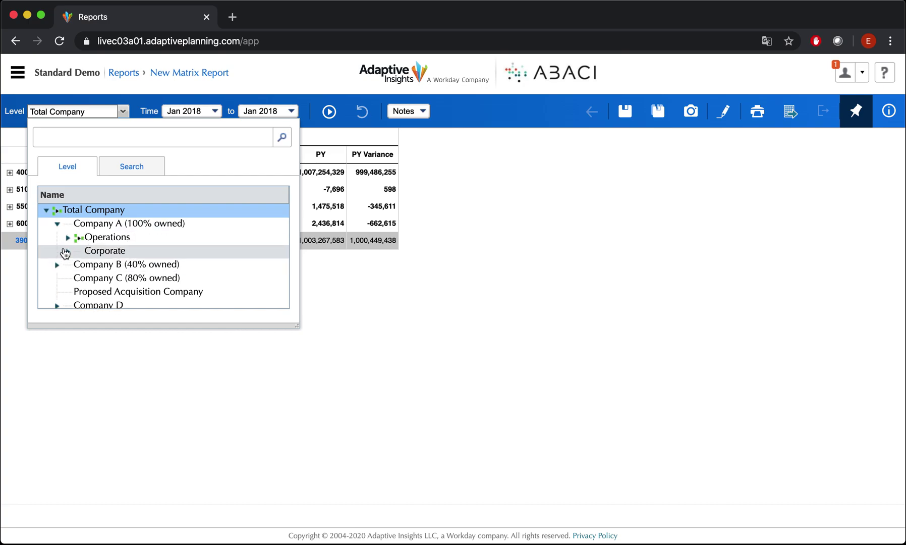
{"action": "left_click", "coordinate": [67, 251]}
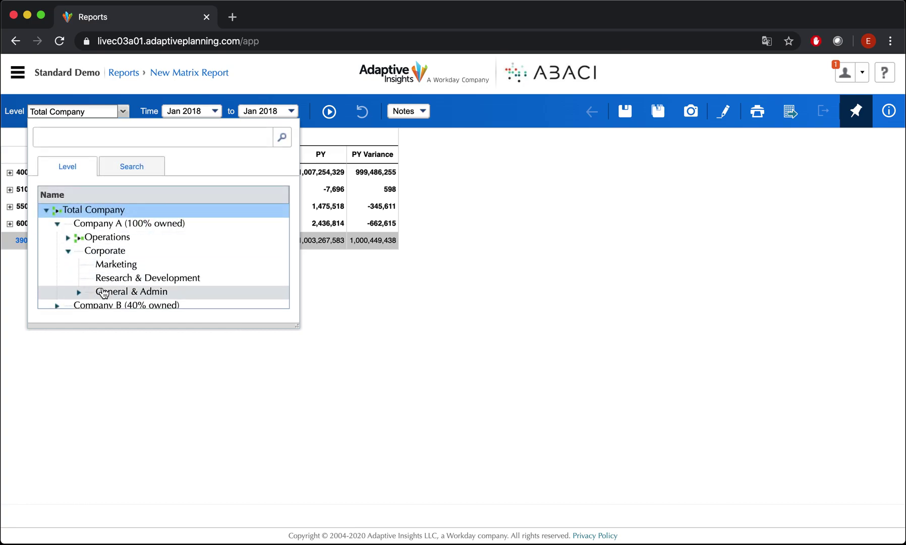
{"action": "scroll", "coordinate": [177, 283], "scroll_direction": "down", "scroll_amount": 5}
{"action": "scroll", "coordinate": [180, 284], "scroll_direction": "up", "scroll_amount": 3}
{"action": "scroll", "coordinate": [182, 285], "scroll_direction": "up", "scroll_amount": 3}
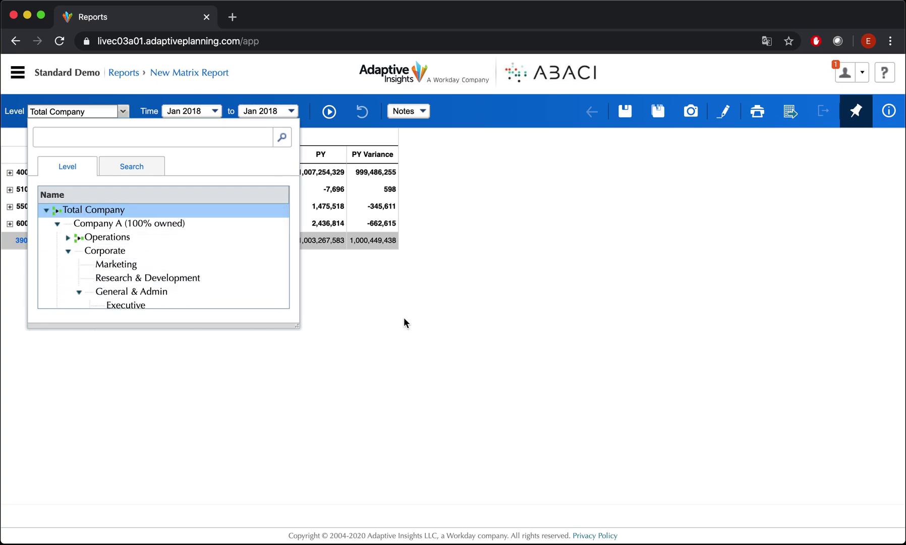
{"action": "left_click", "coordinate": [426, 353]}
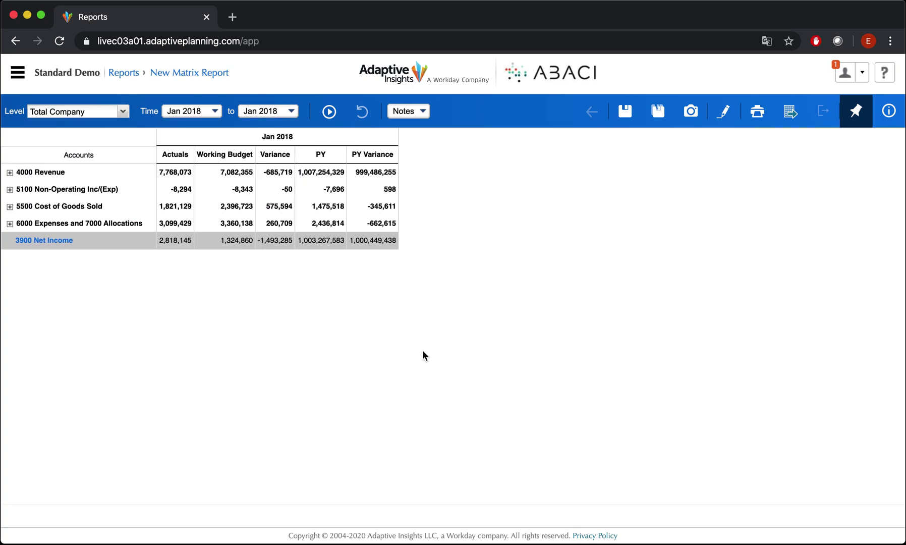